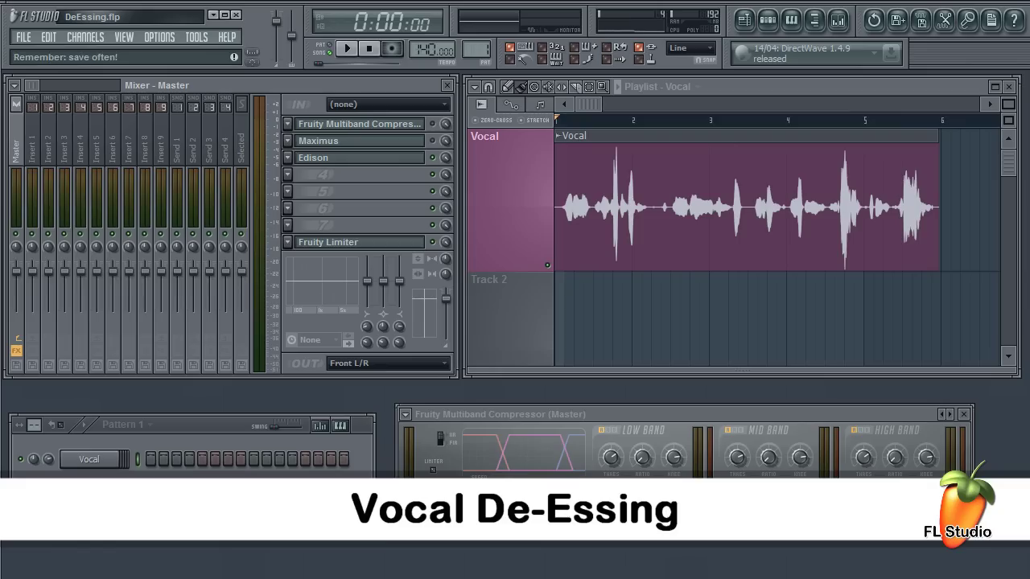
- Close the multiband compressor and play the untreated vocal once from the start
click(964, 414)
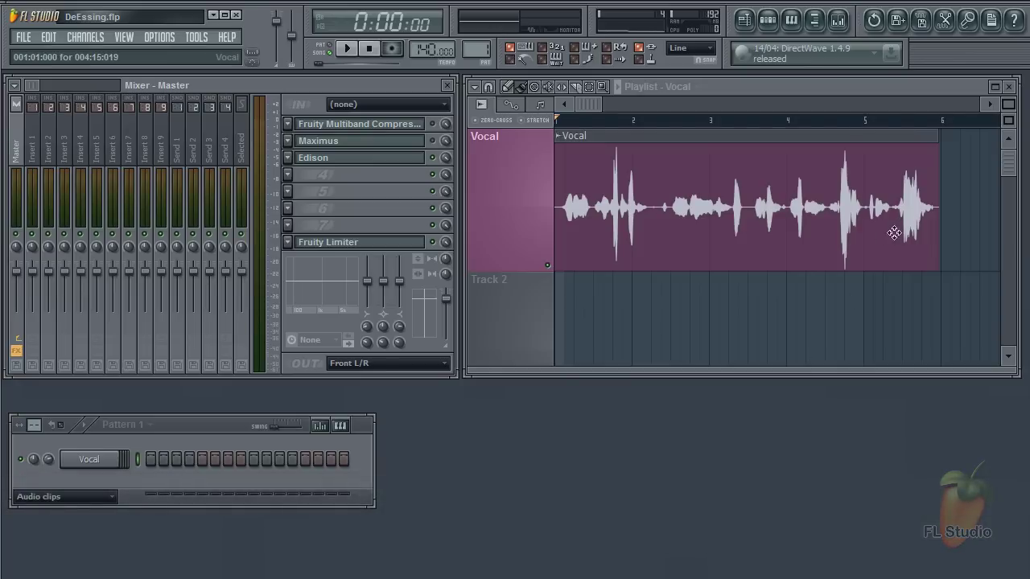
click(626, 89)
key(space)
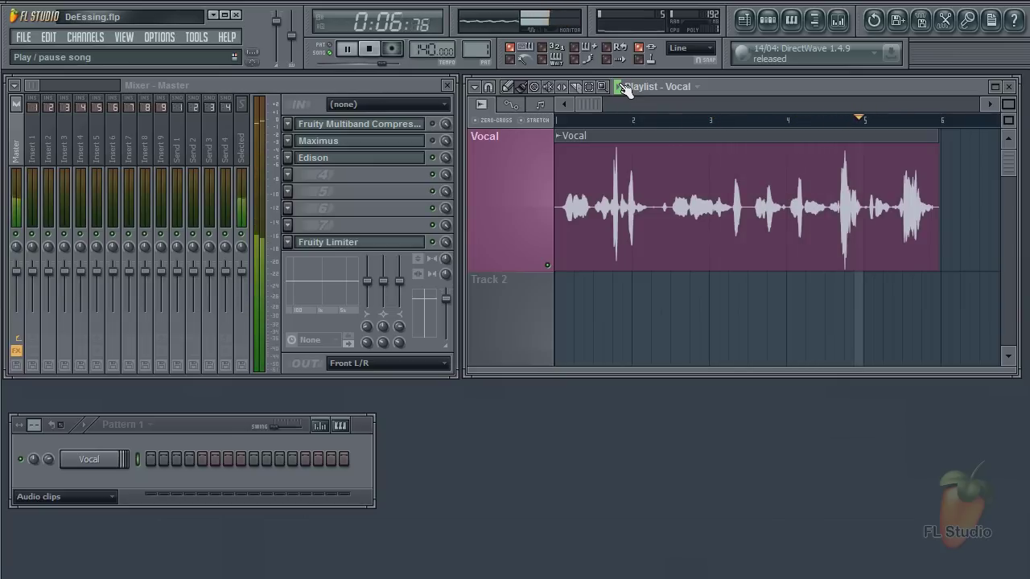
key(space)
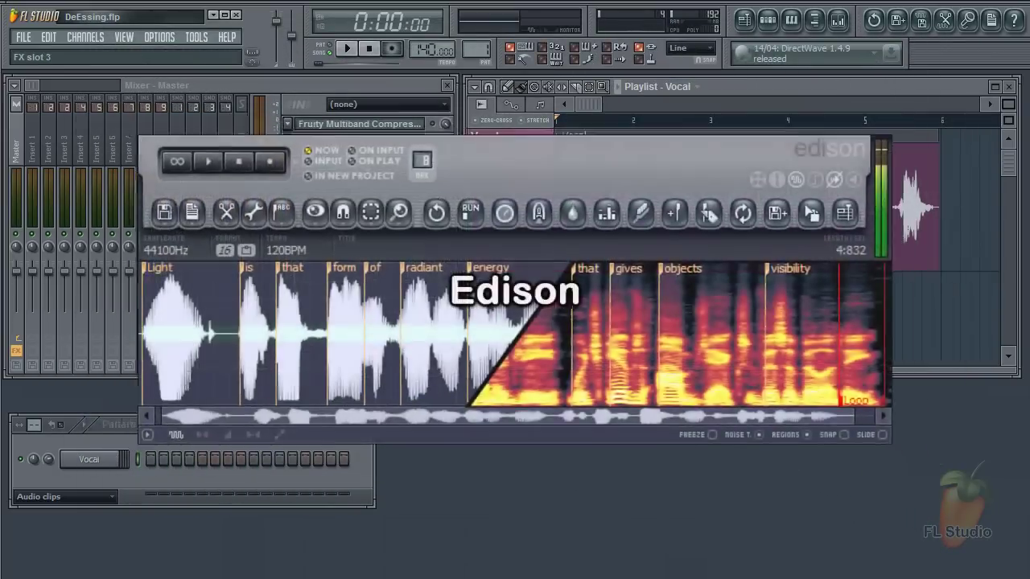
- Reopen the Fruity Multiband Compressor from its Master mixer slot
click(360, 123)
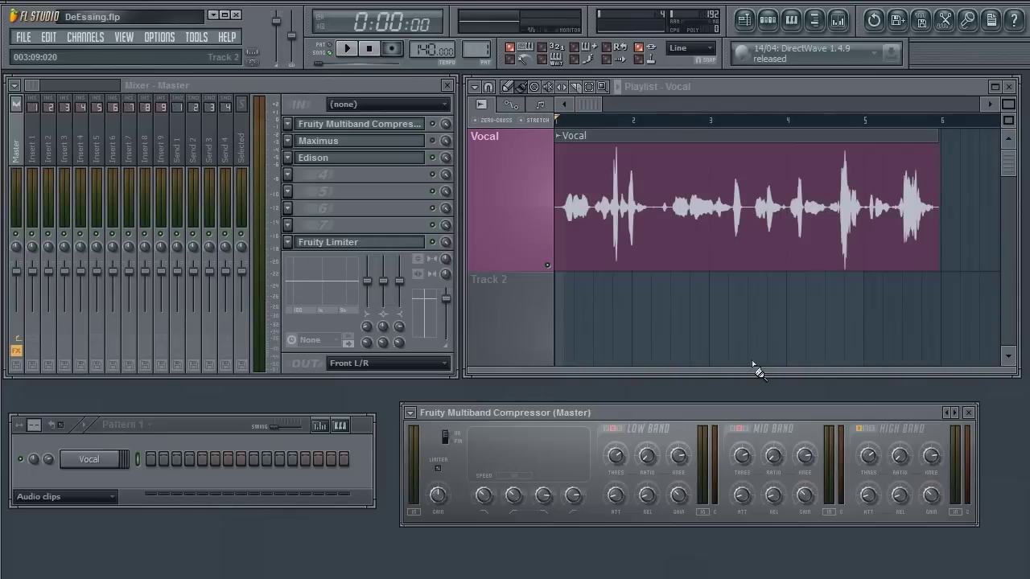
key(space)
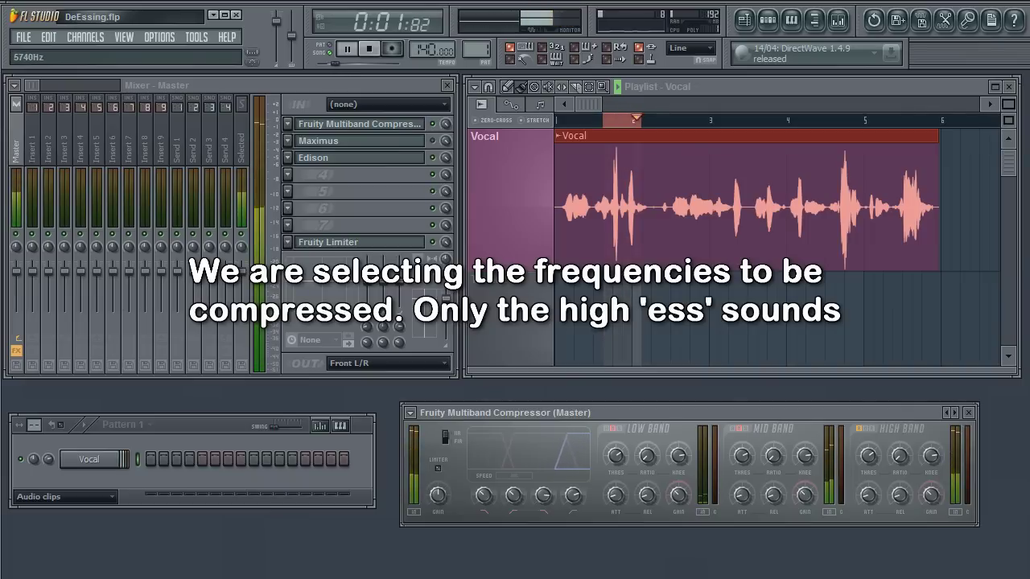
key(space)
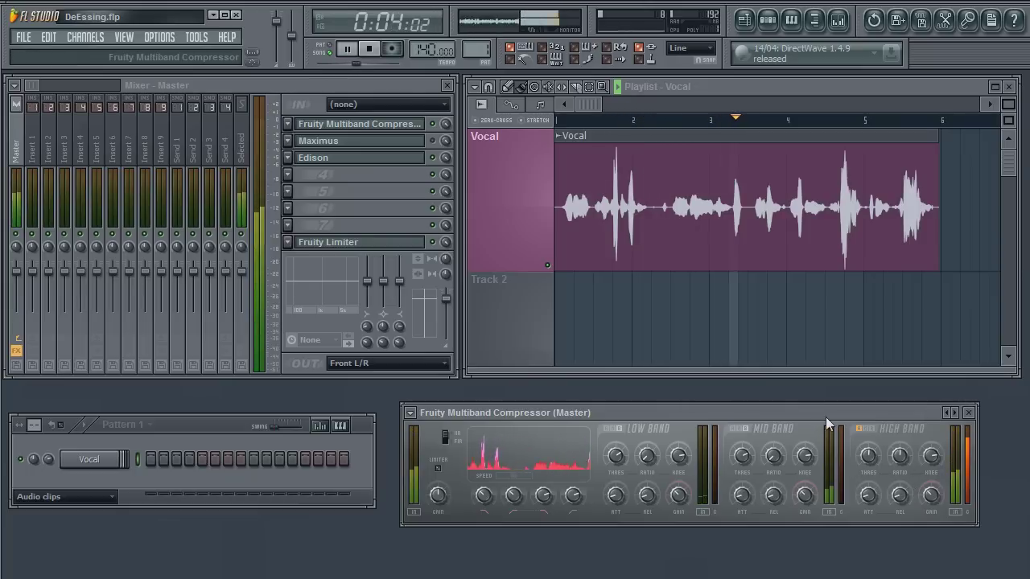
key(space)
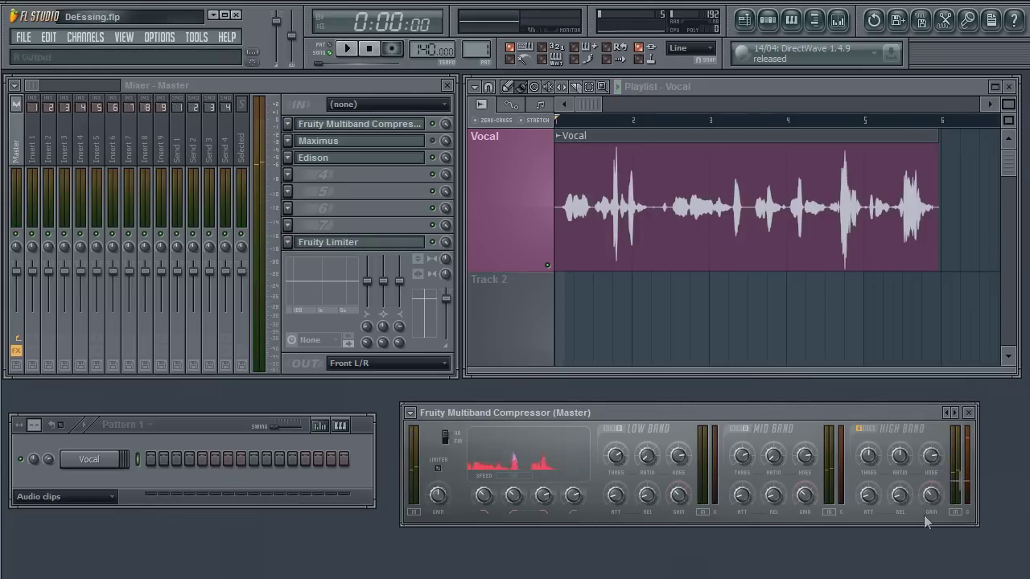
- Play the de-essed vocal, then bypass the multiband compressor and replay it for comparison
key(space)
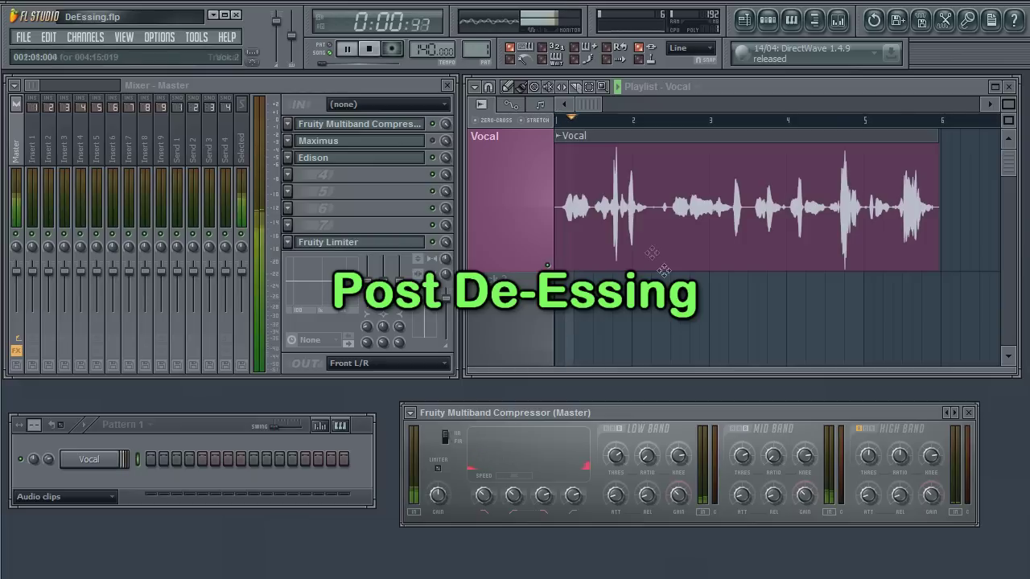
key(space)
click(436, 125)
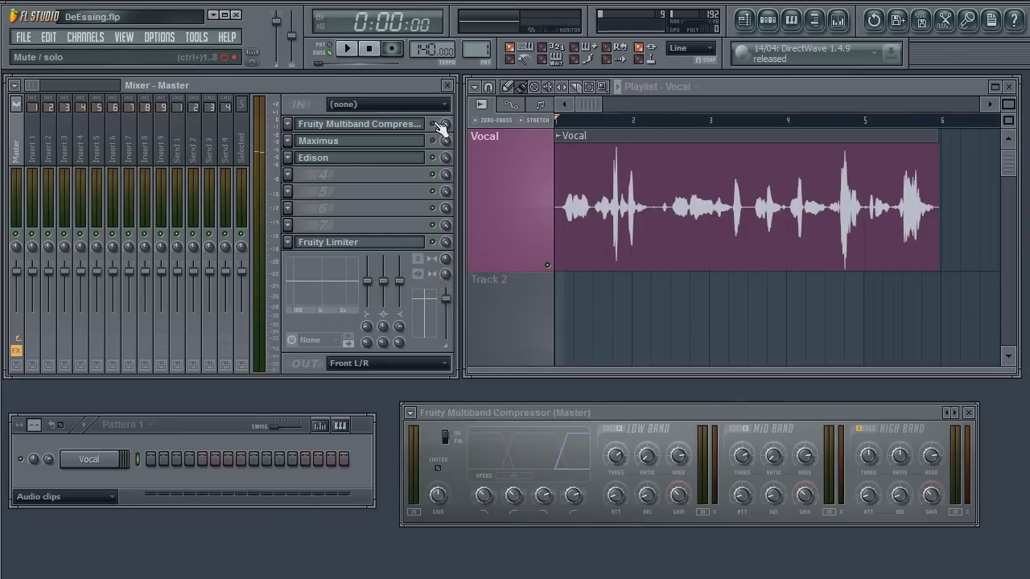
key(space)
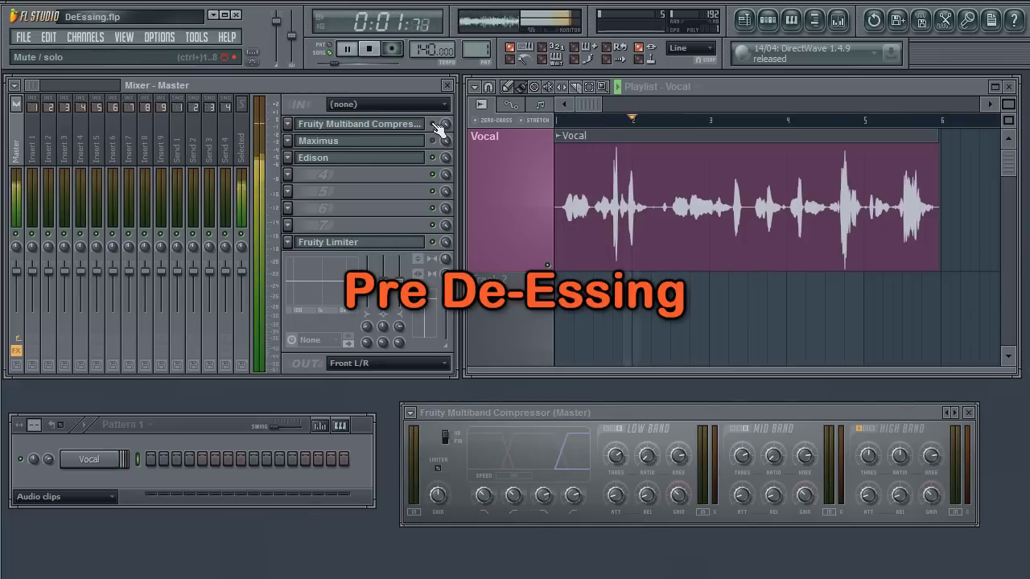
key(space)
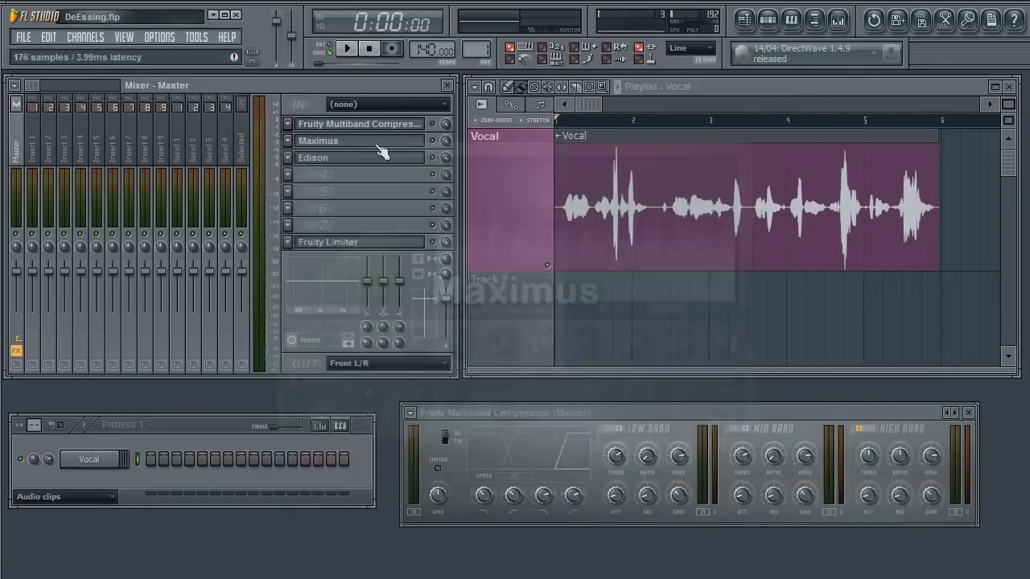
- Load Maximus's De-esser narrow-band preset on the master and move its window down-left
click(377, 145)
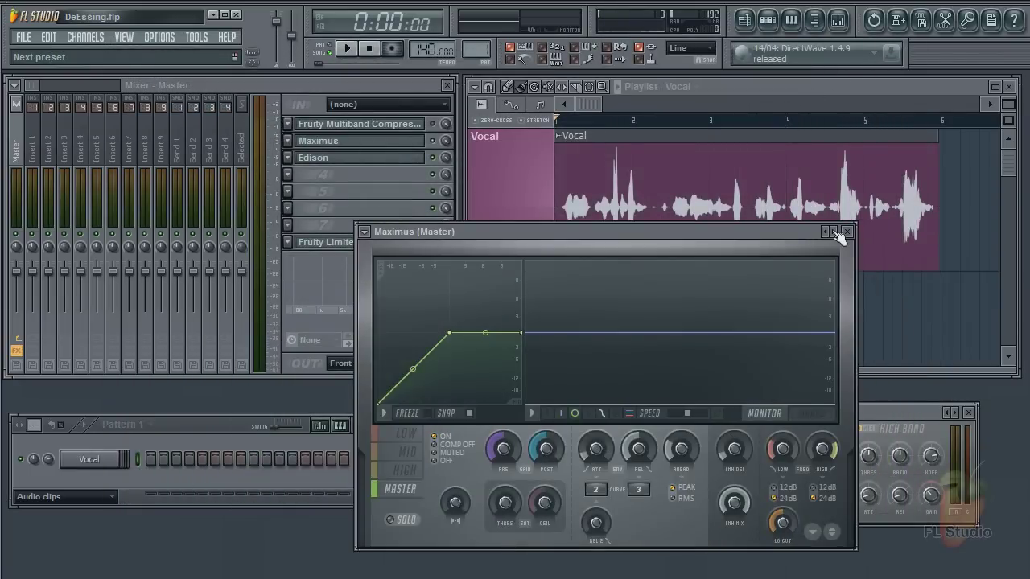
click(837, 233)
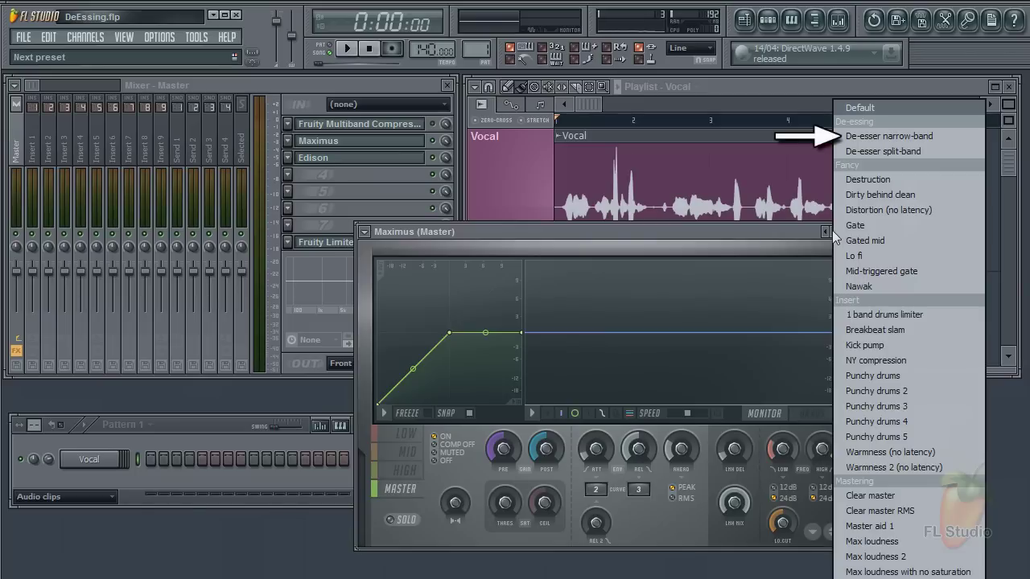
click(889, 136)
drag(741, 233, 673, 264)
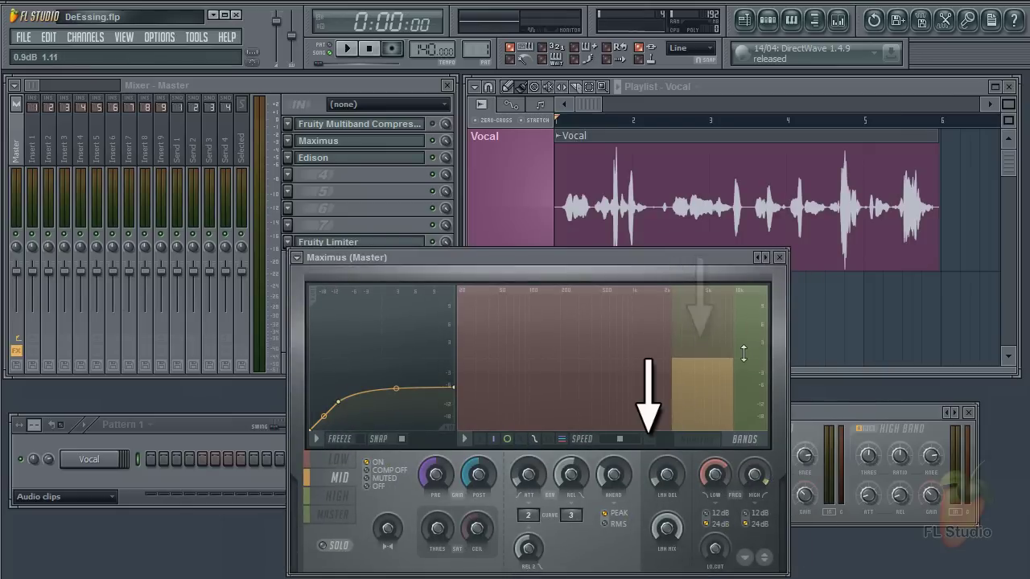
- Show Maximus's output spectrogram and raise the HIGH band's lower edge to about 3704 Hz
click(650, 441)
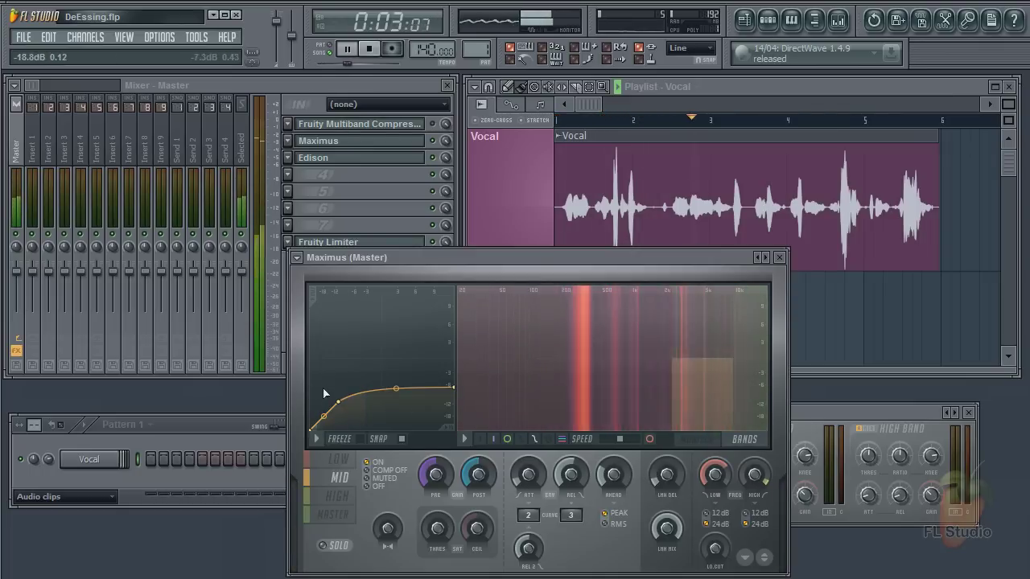
click(733, 368)
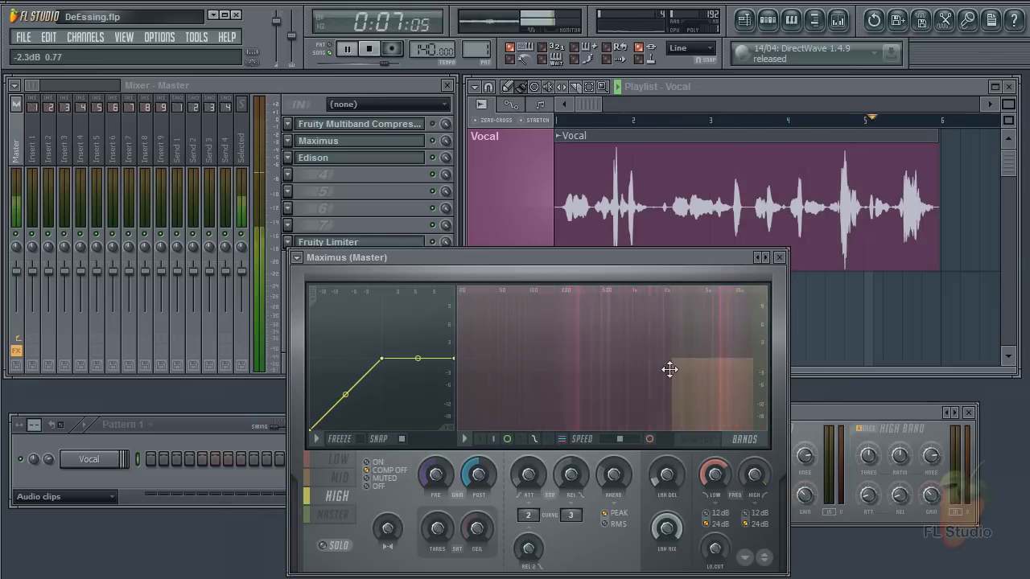
drag(671, 369, 691, 369)
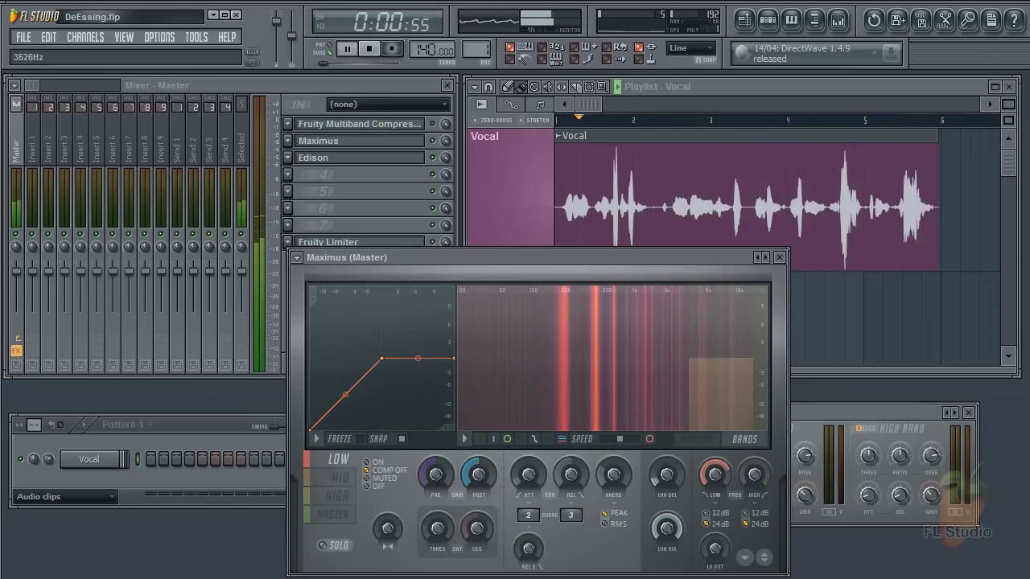
- Flatten the MID band curve by lowering its middle and end points
click(668, 368)
right_click(436, 475)
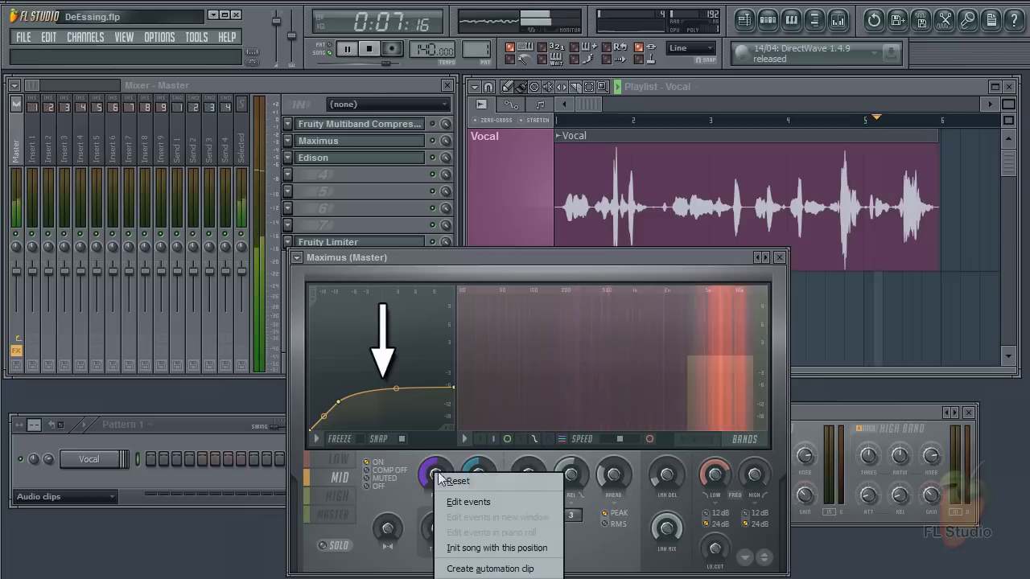
key(Escape)
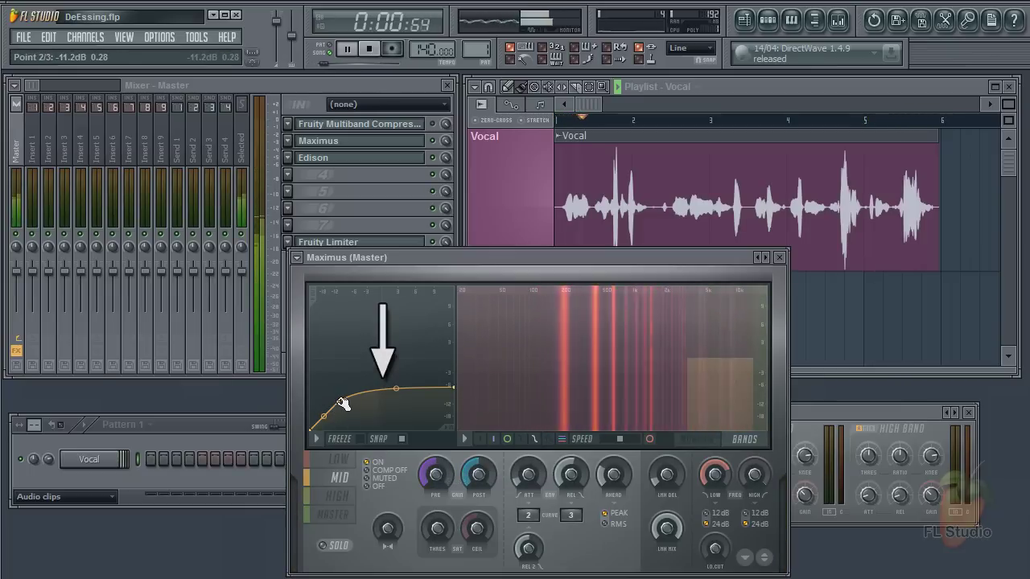
drag(344, 400, 334, 411)
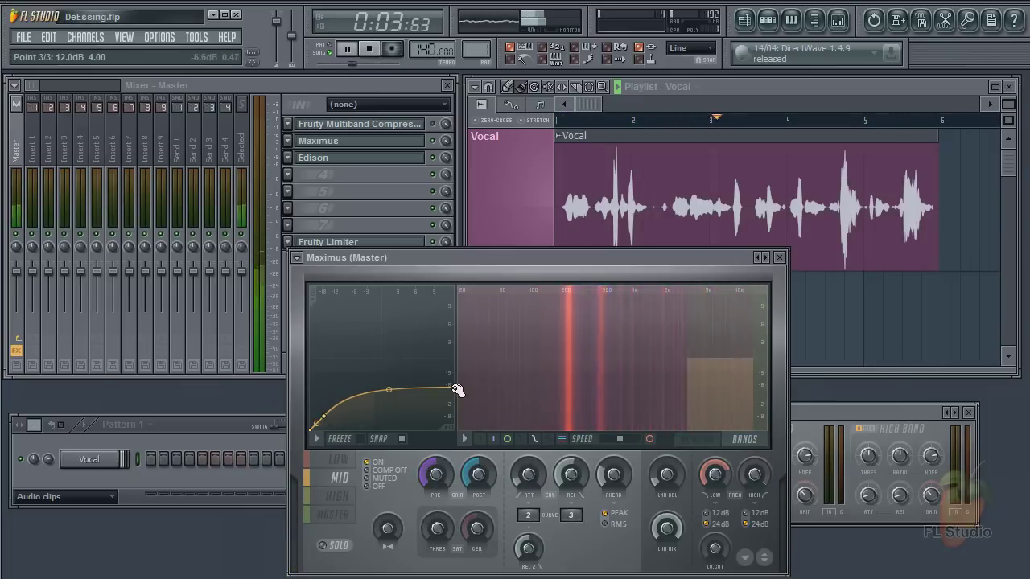
drag(457, 390, 454, 411)
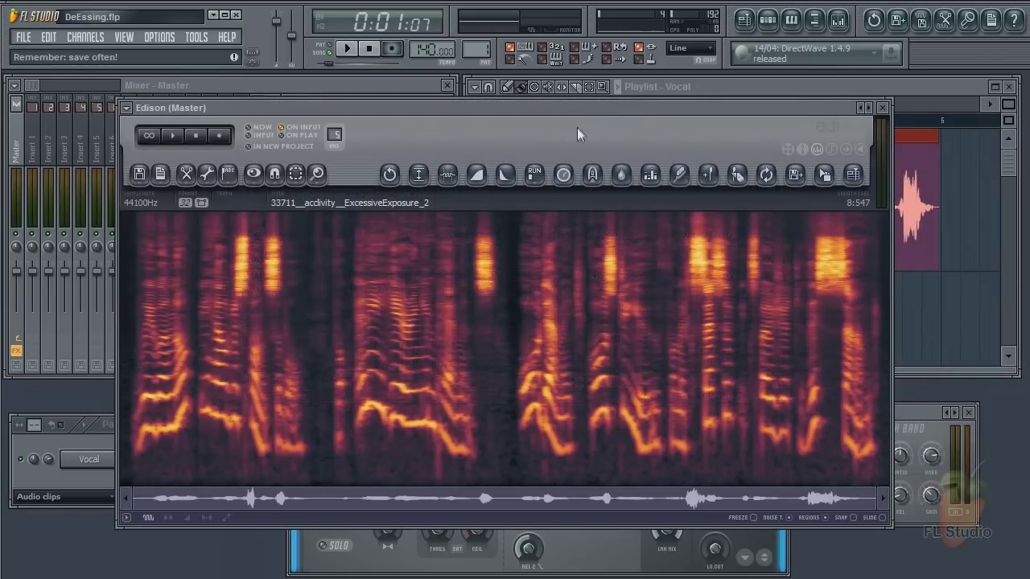
- Check Edison's waveform view, audition the vocal, and select the first sibilant burst
click(819, 152)
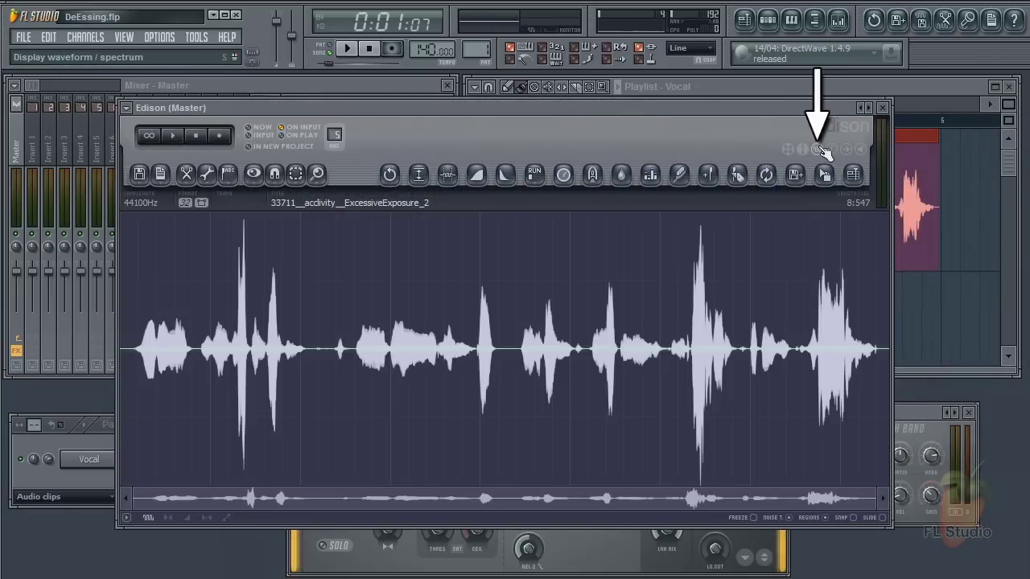
click(822, 152)
click(173, 136)
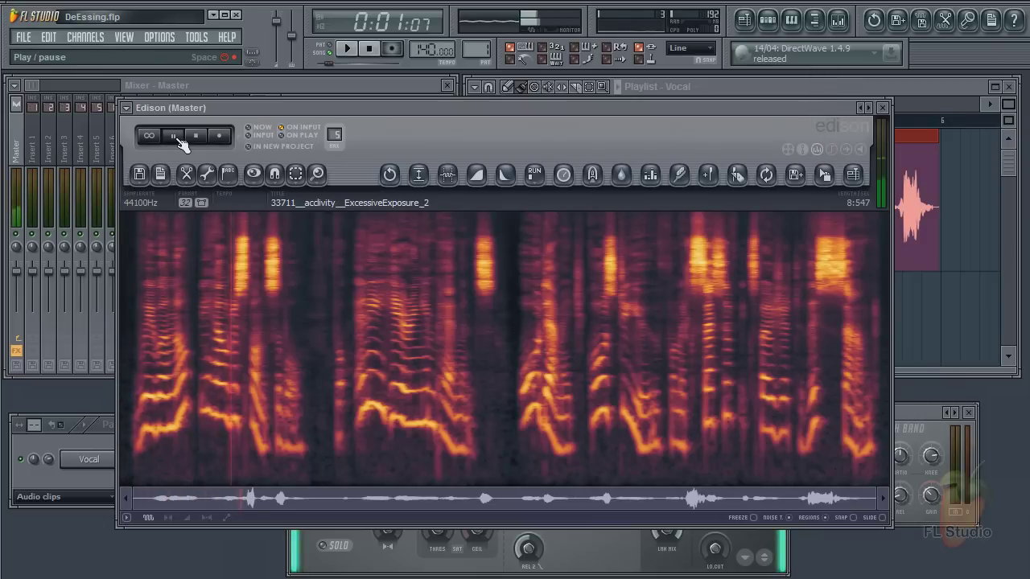
click(180, 139)
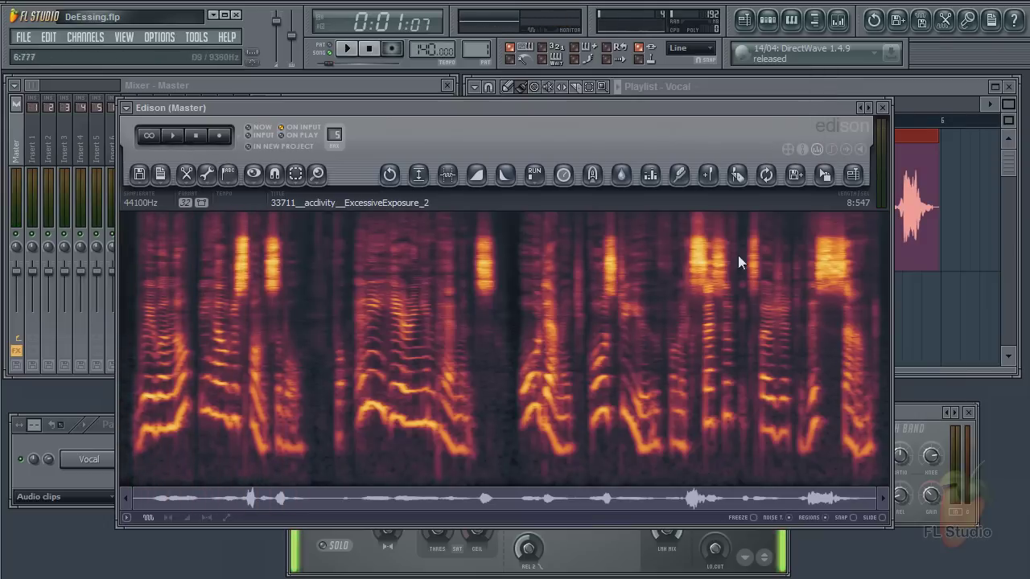
drag(234, 255, 249, 267)
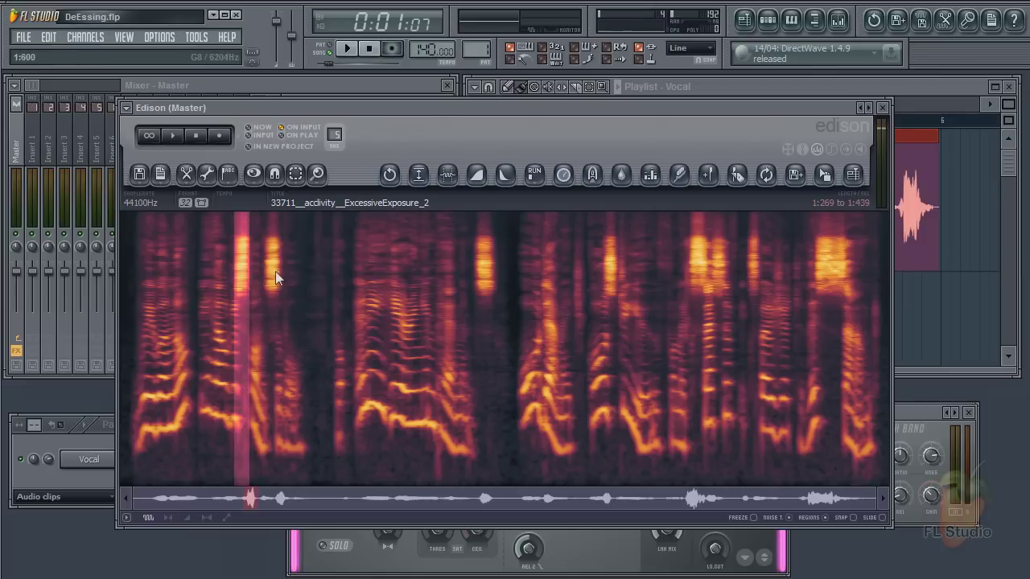
- Cut the first sibilant with a deep 5–12 kHz notch EQ at 82% mix
click(650, 175)
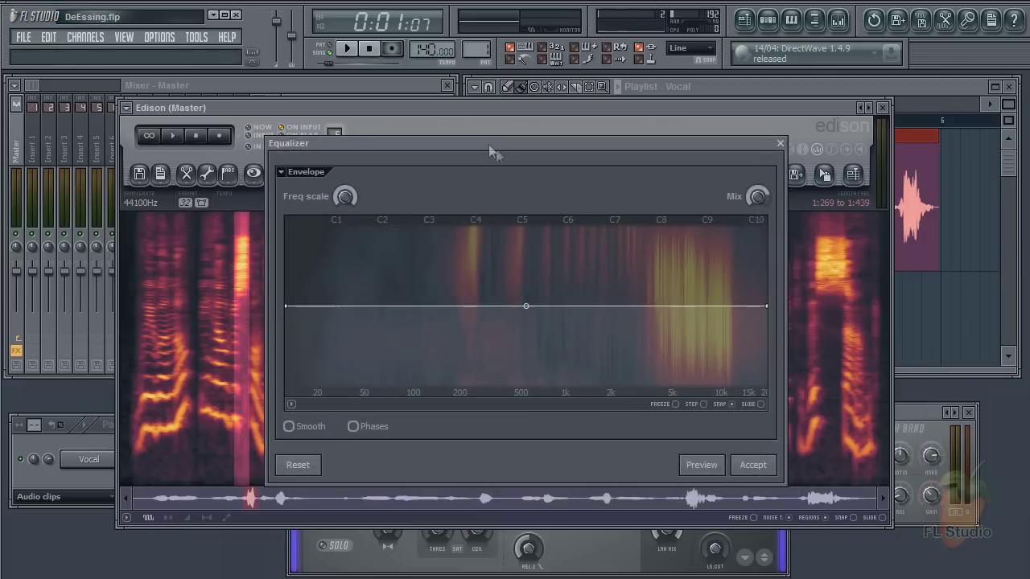
drag(648, 307, 738, 411)
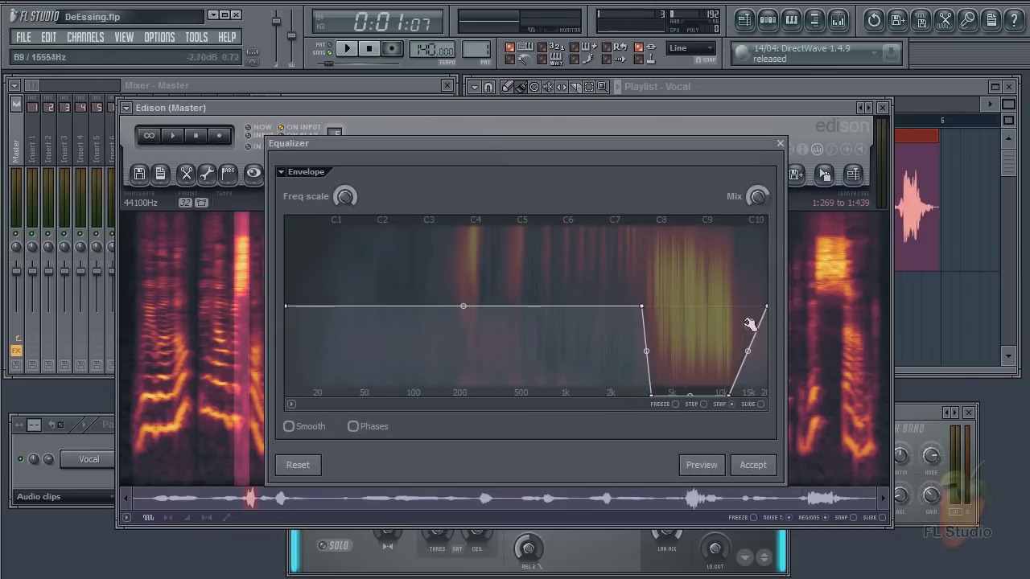
drag(750, 325, 738, 307)
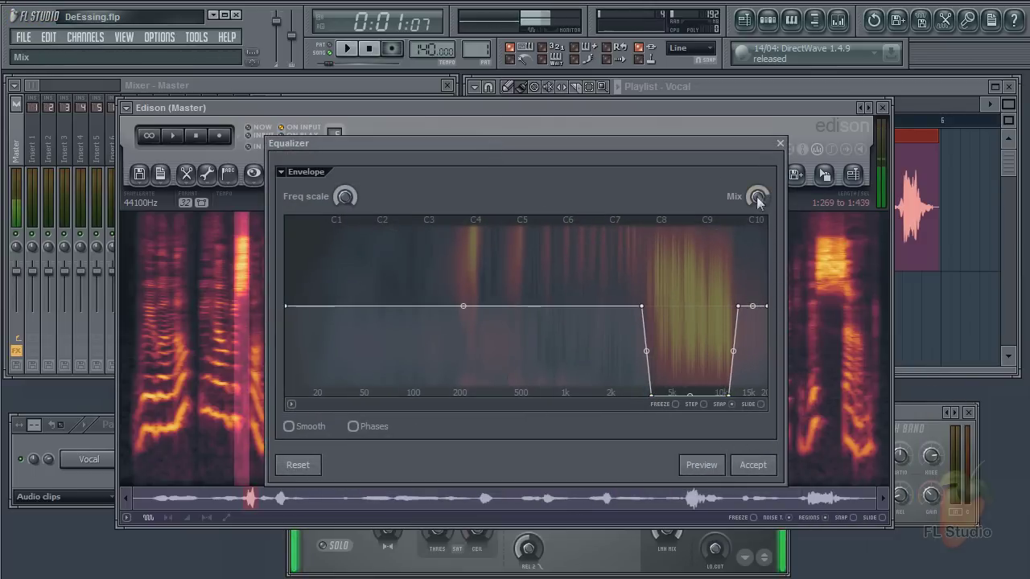
drag(757, 196, 757, 185)
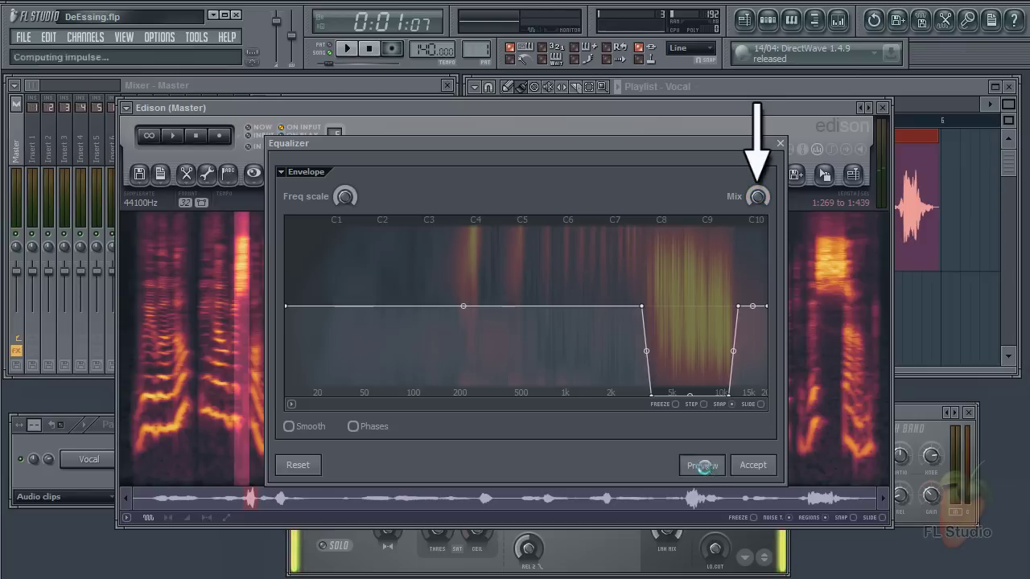
drag(755, 199, 755, 185)
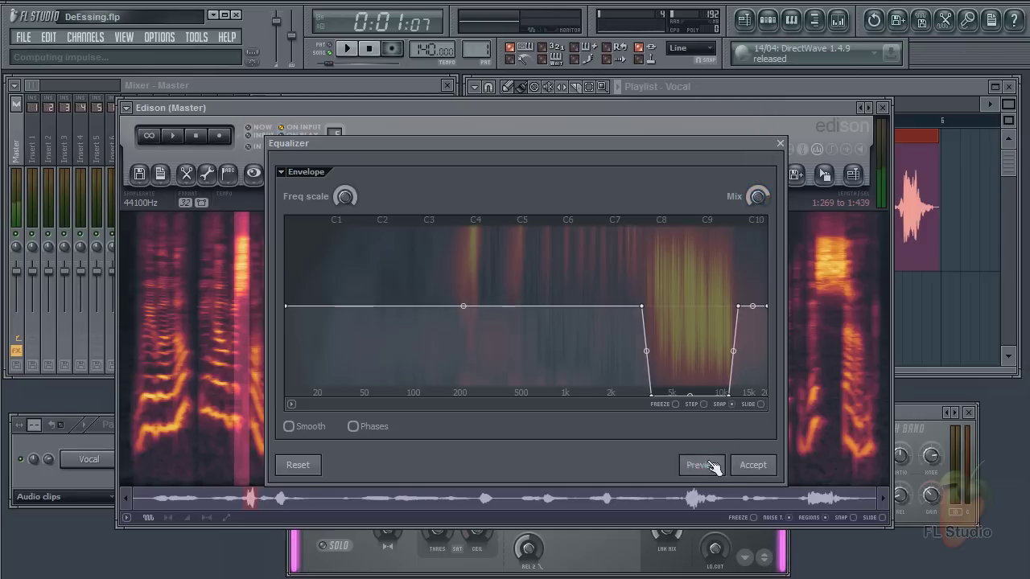
click(756, 467)
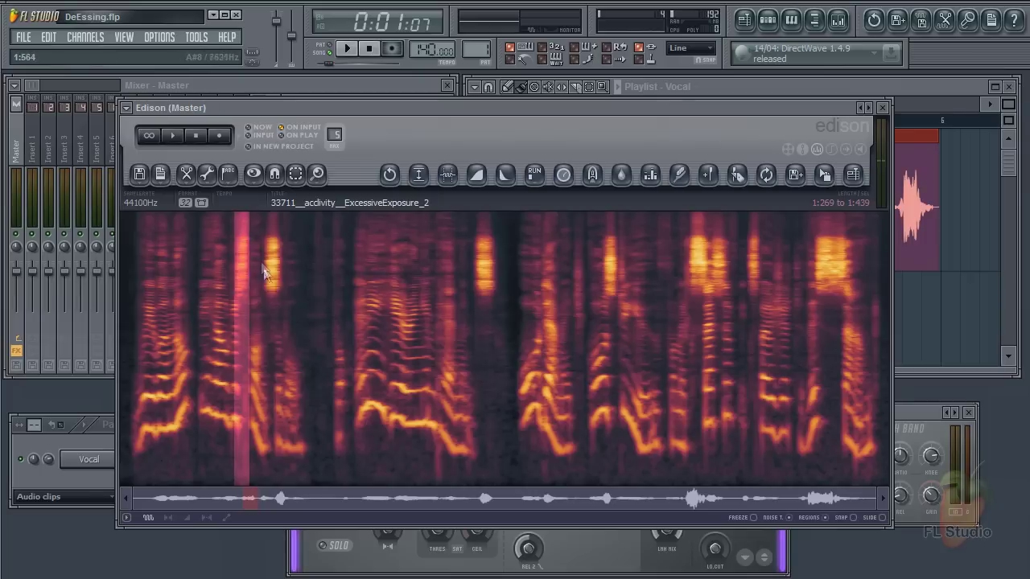
- Apply the same notch EQ to the next two sibilants, including the one at 3:916–4:184
drag(264, 271, 280, 275)
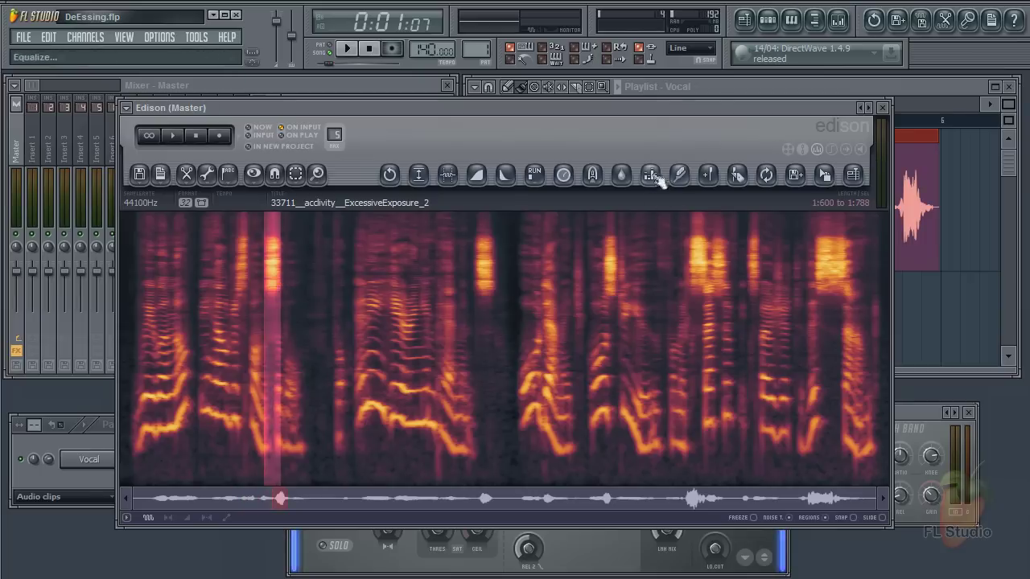
click(650, 174)
key(Escape)
drag(472, 263, 497, 264)
click(650, 174)
key(Escape)
- Apply the notch EQ to the sibilants at 5:355–5:534, 6:321–6:777, and the end
drag(602, 264, 619, 264)
click(650, 174)
click(902, 575)
drag(693, 257, 736, 257)
click(650, 174)
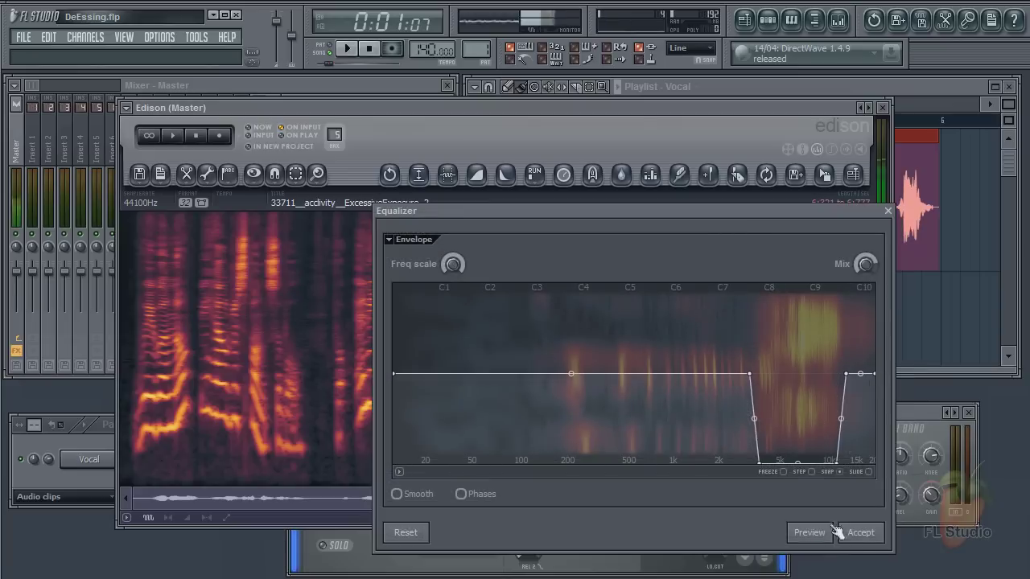
click(840, 533)
drag(815, 266, 850, 266)
click(650, 174)
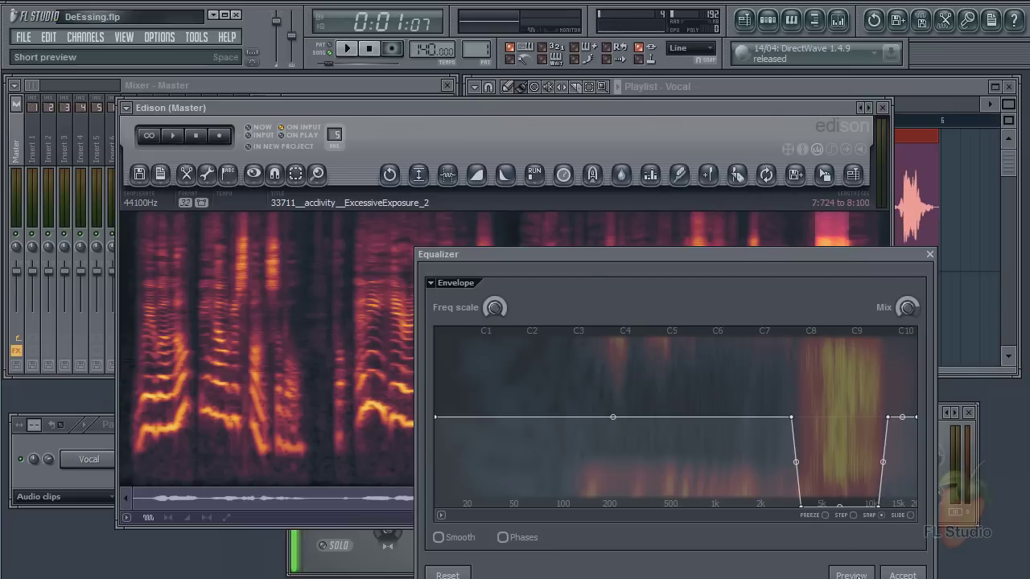
click(903, 575)
click(176, 137)
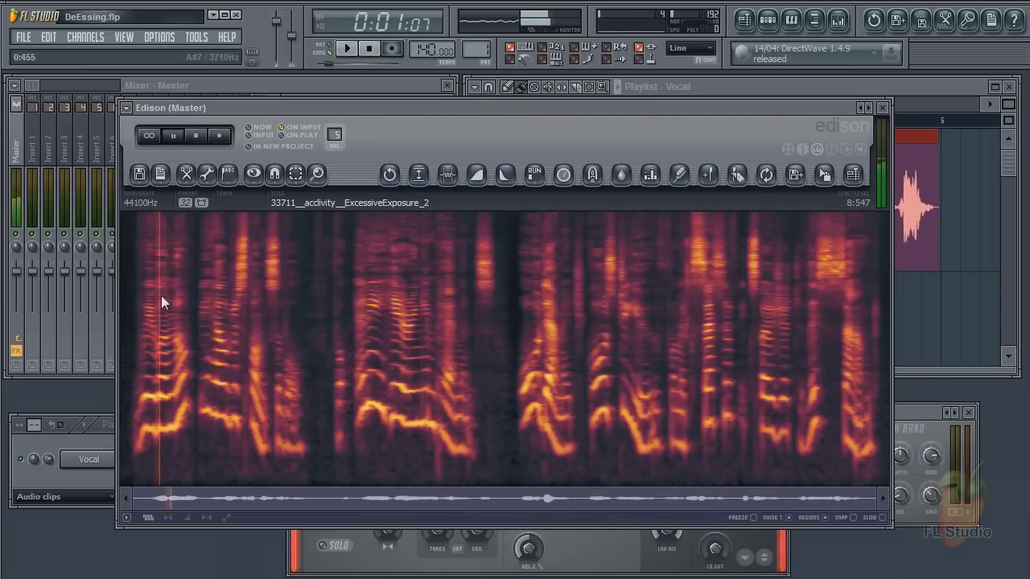